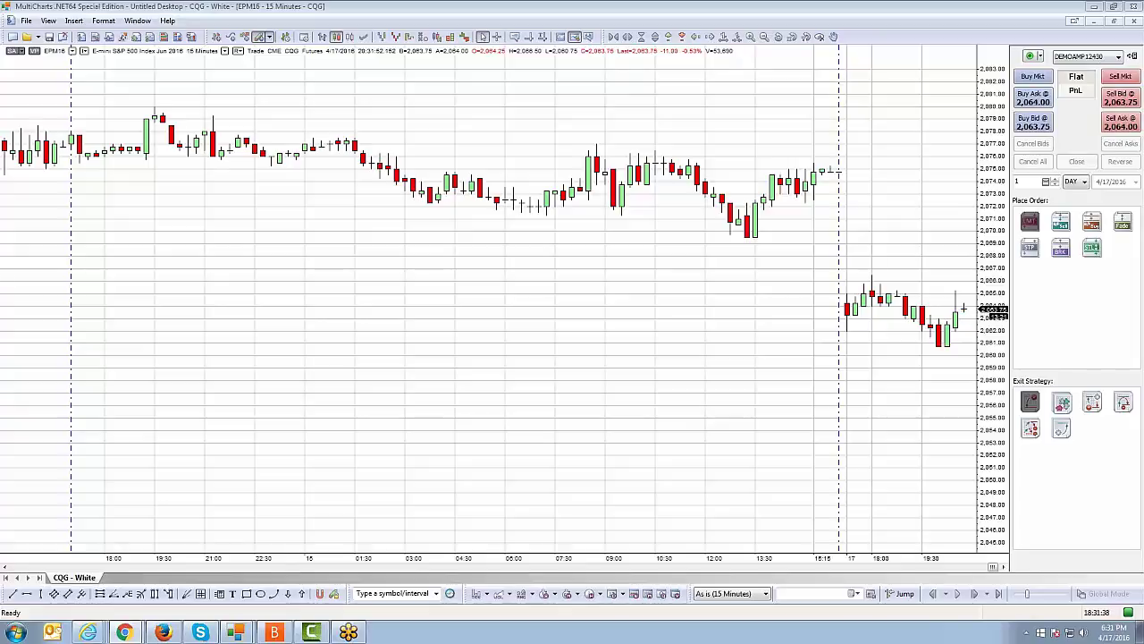
# Review the trading section of the program preferences, then return to the chart.
pyautogui.click(28, 22)
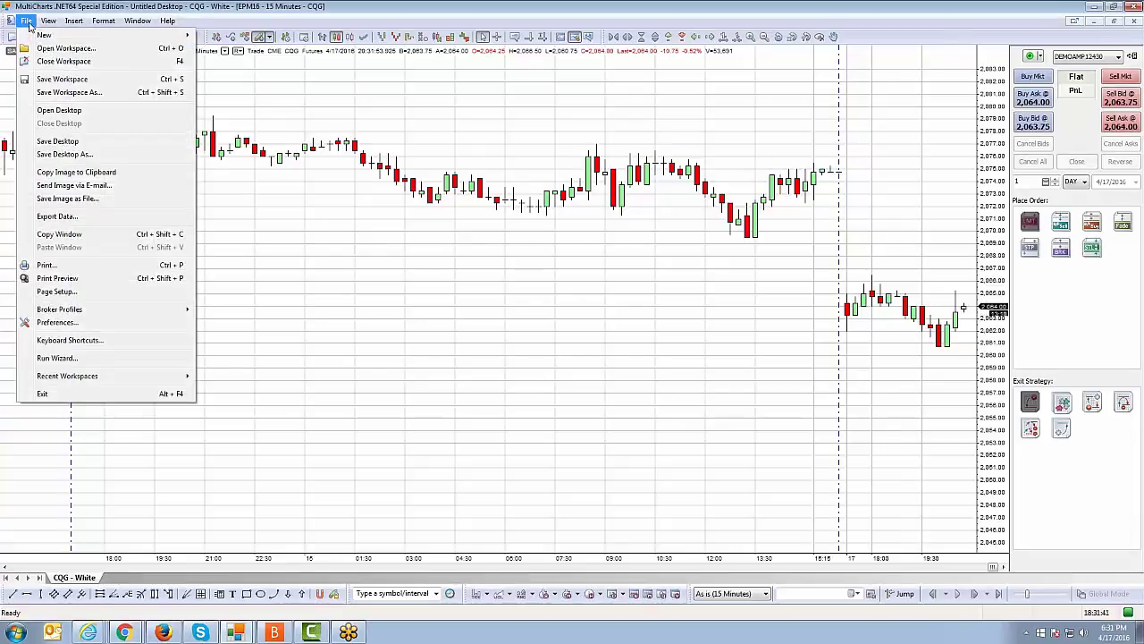
pyautogui.click(73, 321)
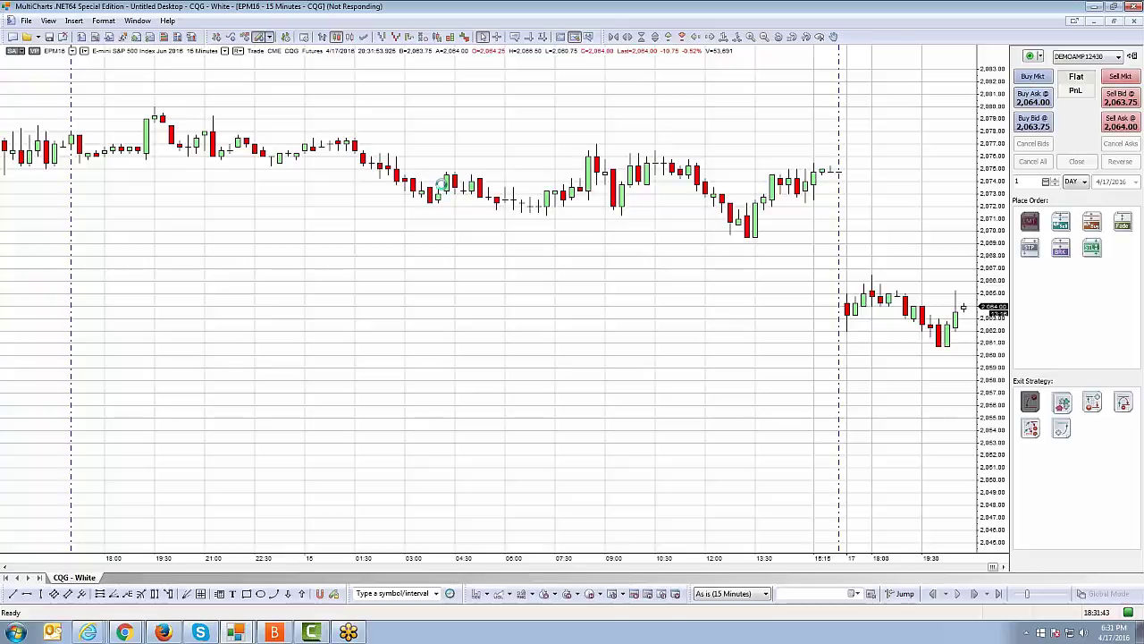
pyautogui.click(600, 150)
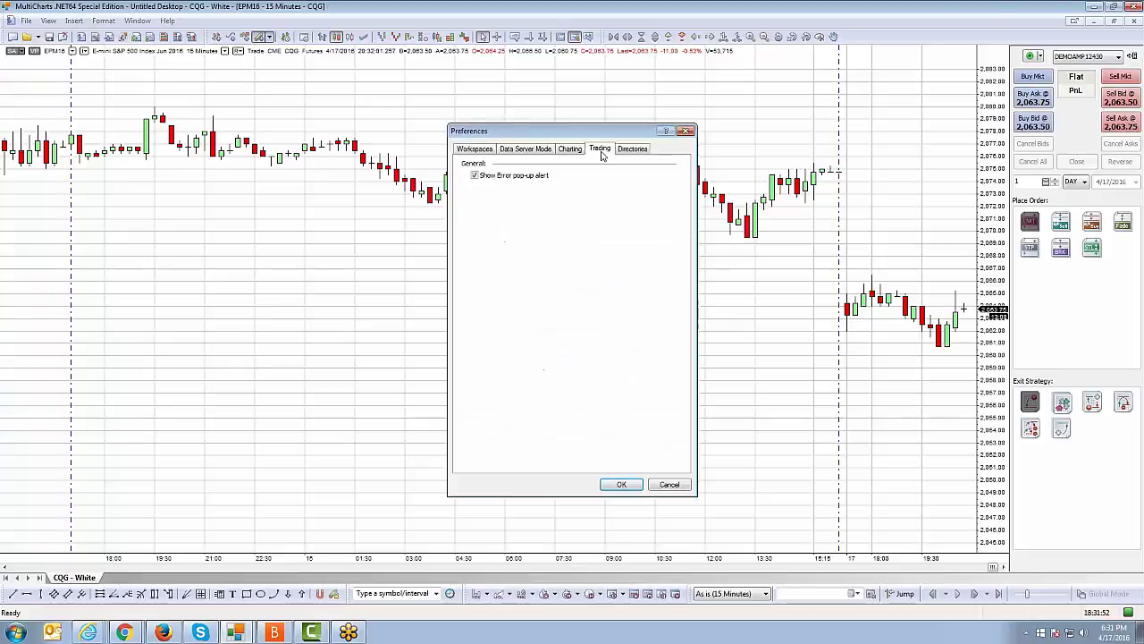
pyautogui.click(617, 486)
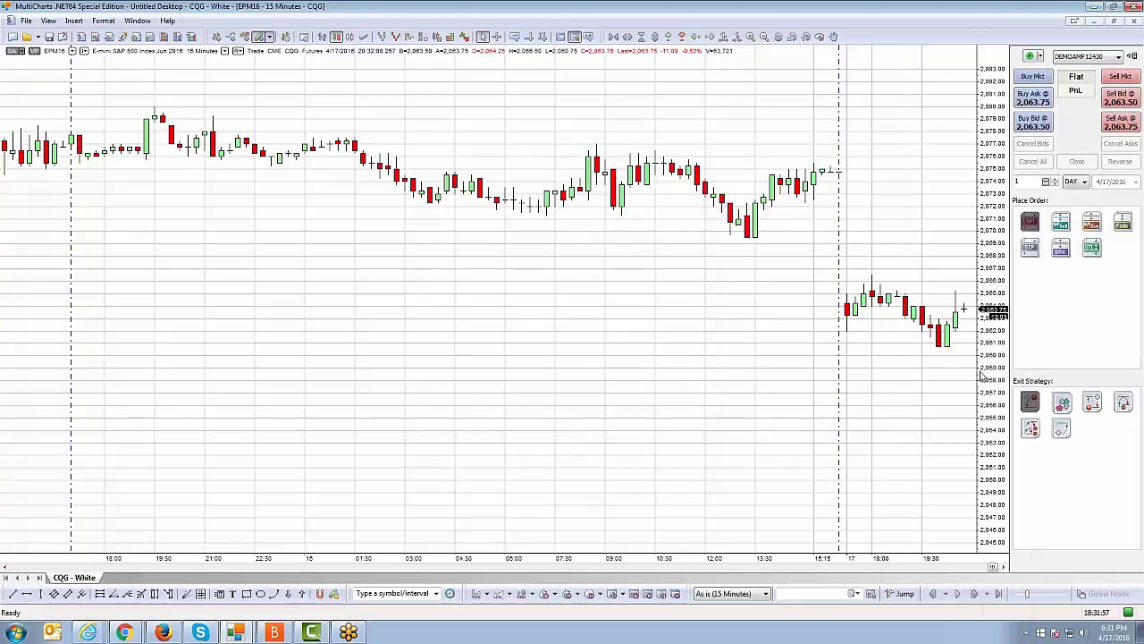
# Place a Buy 1 @ 2058 Limit with 'Do not ask me again' ticked, then cancel it.
pyautogui.rightClick(914, 386)
pyautogui.moveTo(952, 100)
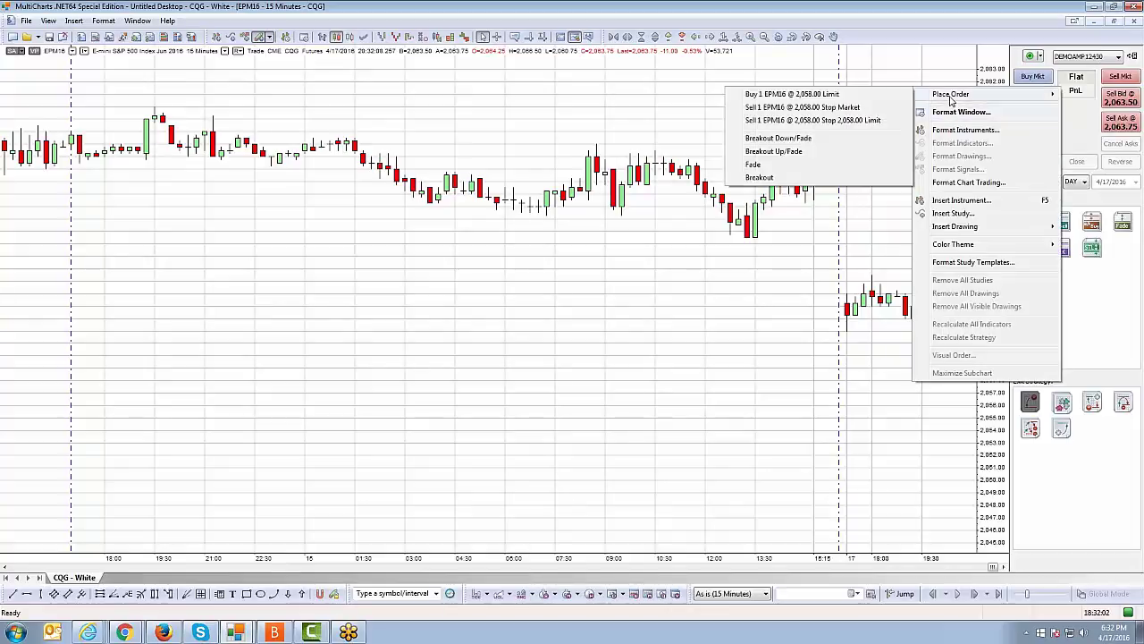
pyautogui.click(919, 402)
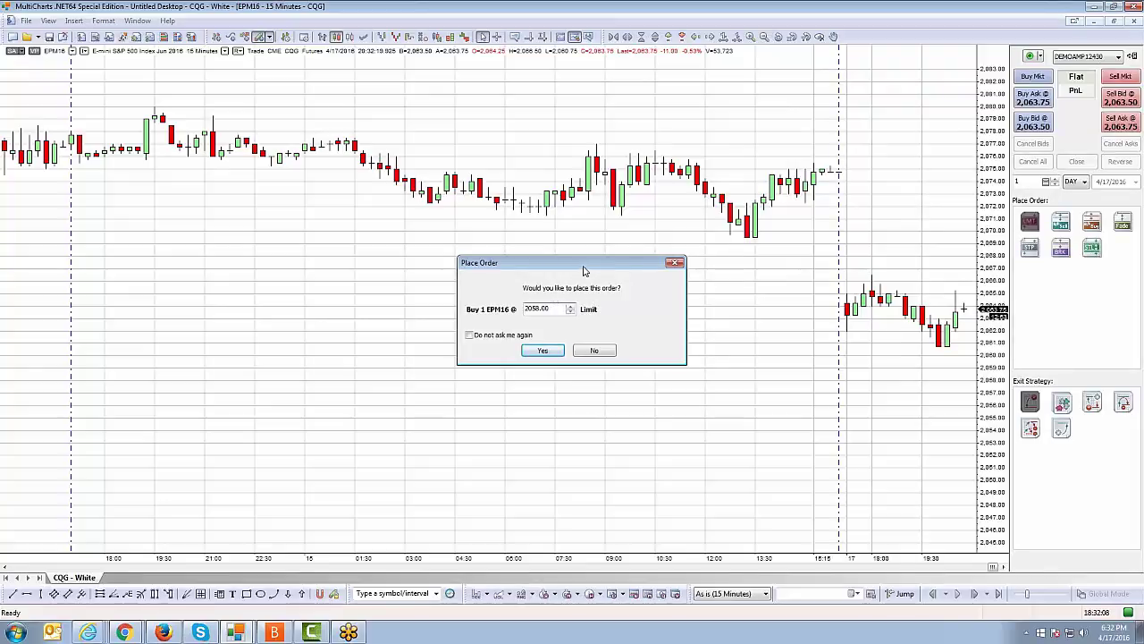
pyautogui.click(470, 336)
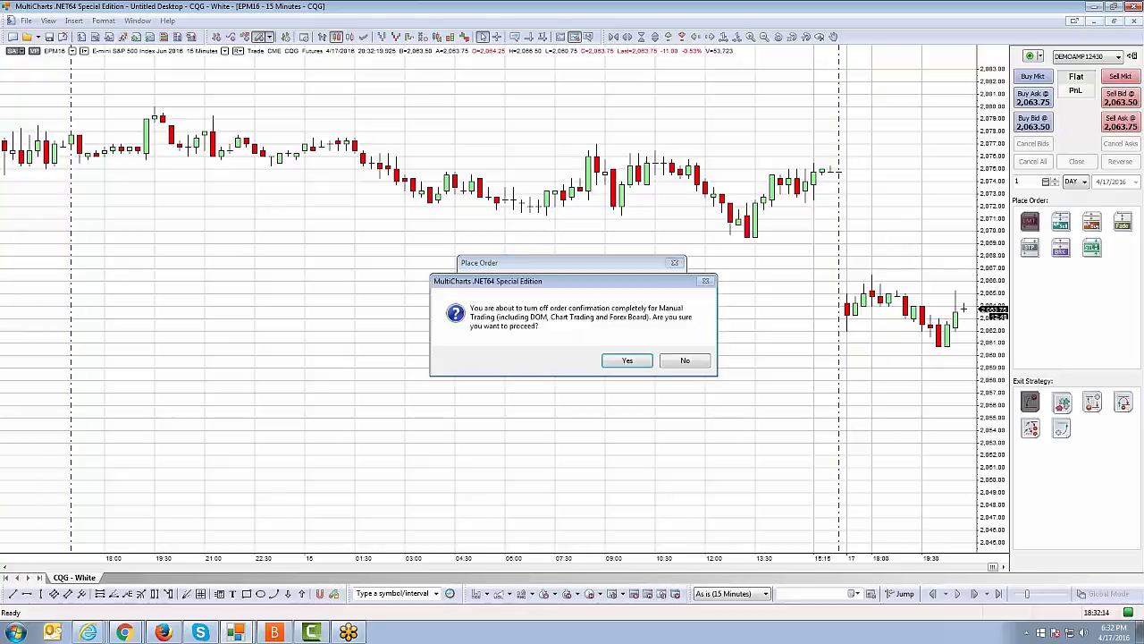
pyautogui.click(619, 361)
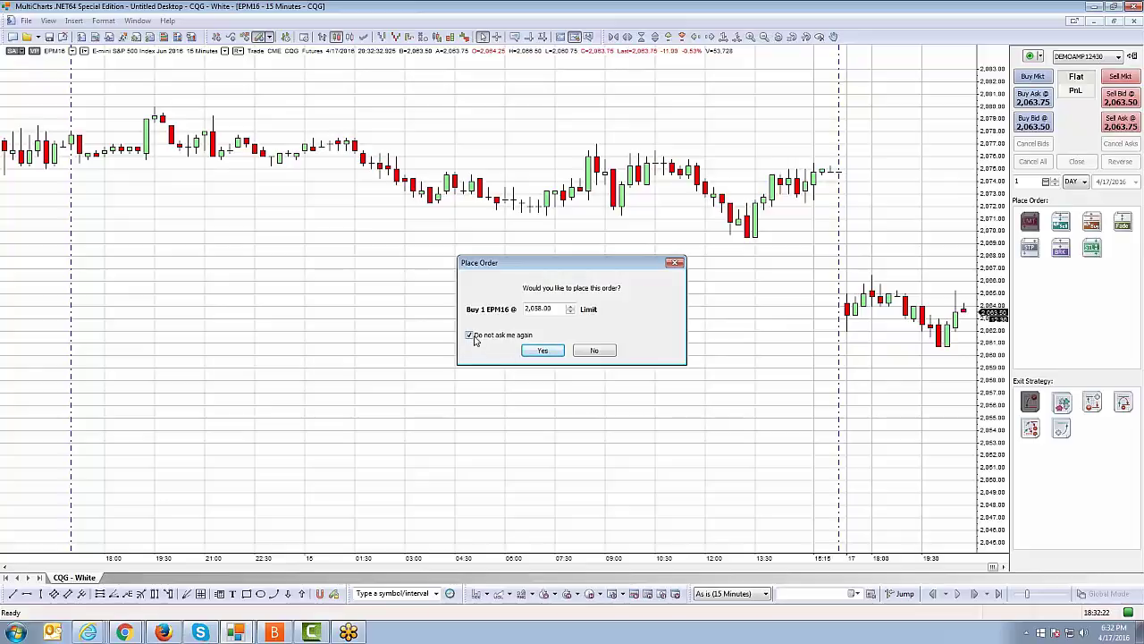
pyautogui.click(543, 350)
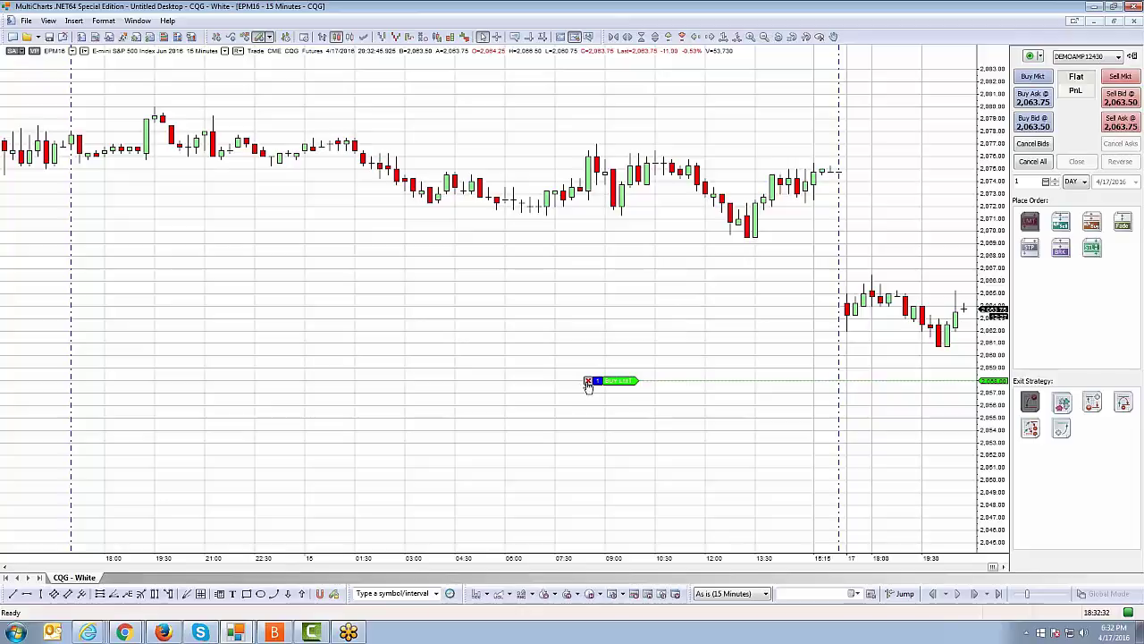
pyautogui.click(588, 383)
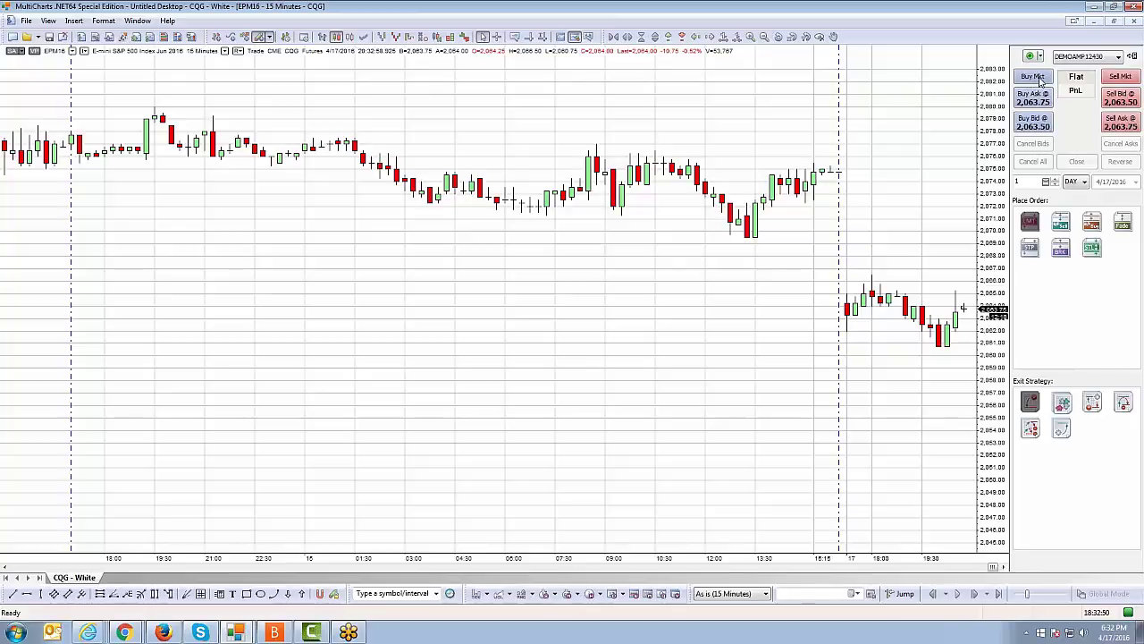
# Buy one ES contract with Buy Mkt, opening a +1 EPM16 long position.
pyautogui.click(1040, 79)
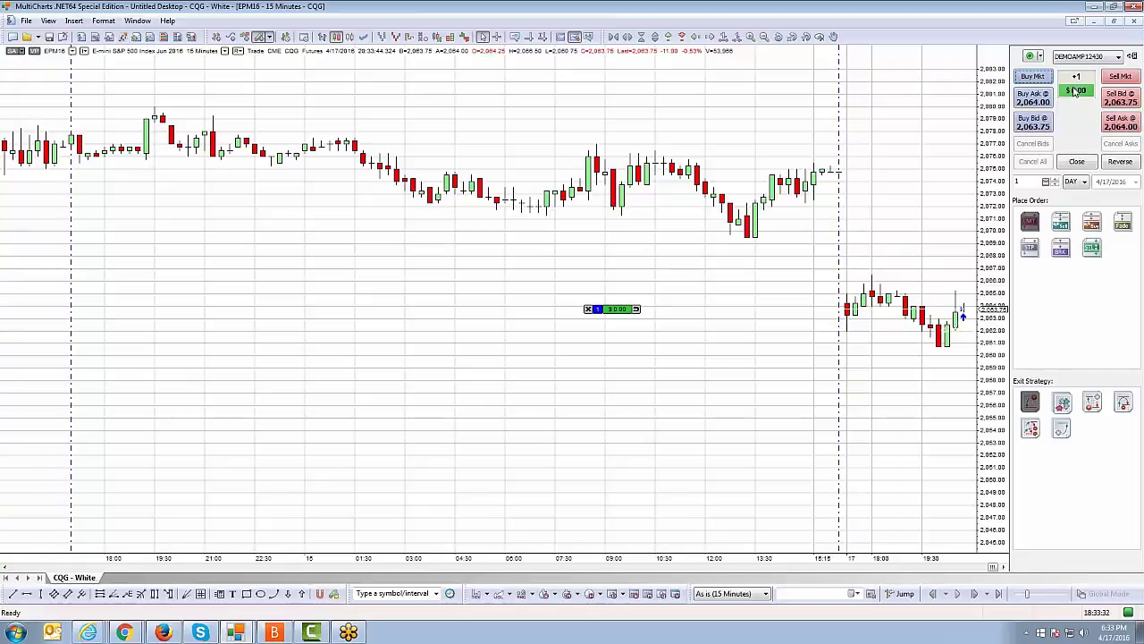
pyautogui.click(27, 21)
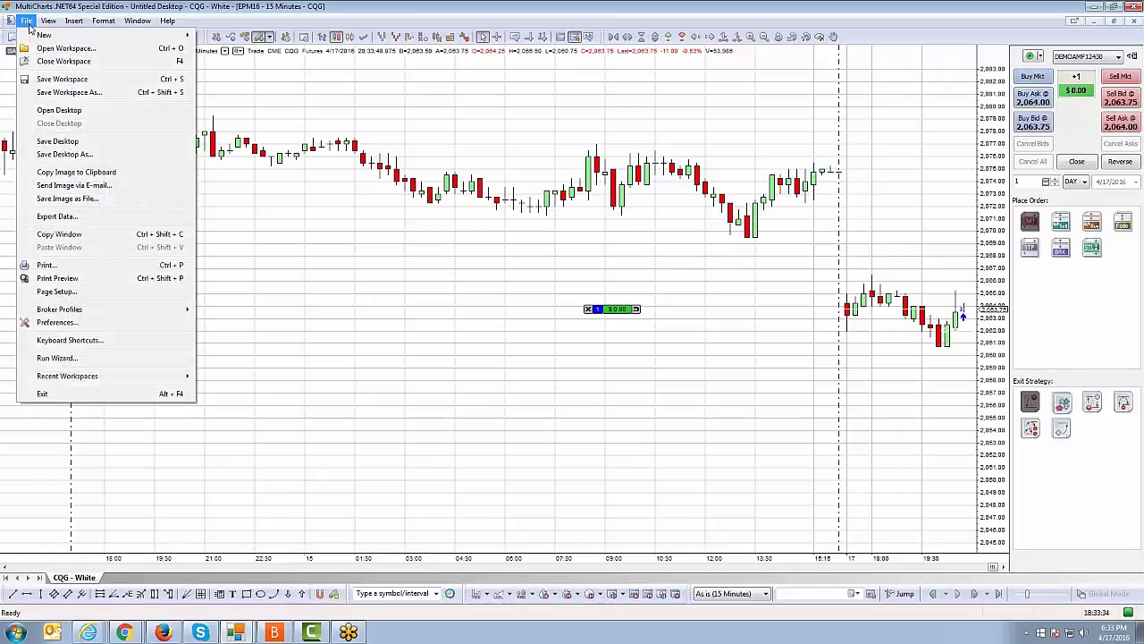
pyautogui.moveTo(42, 35)
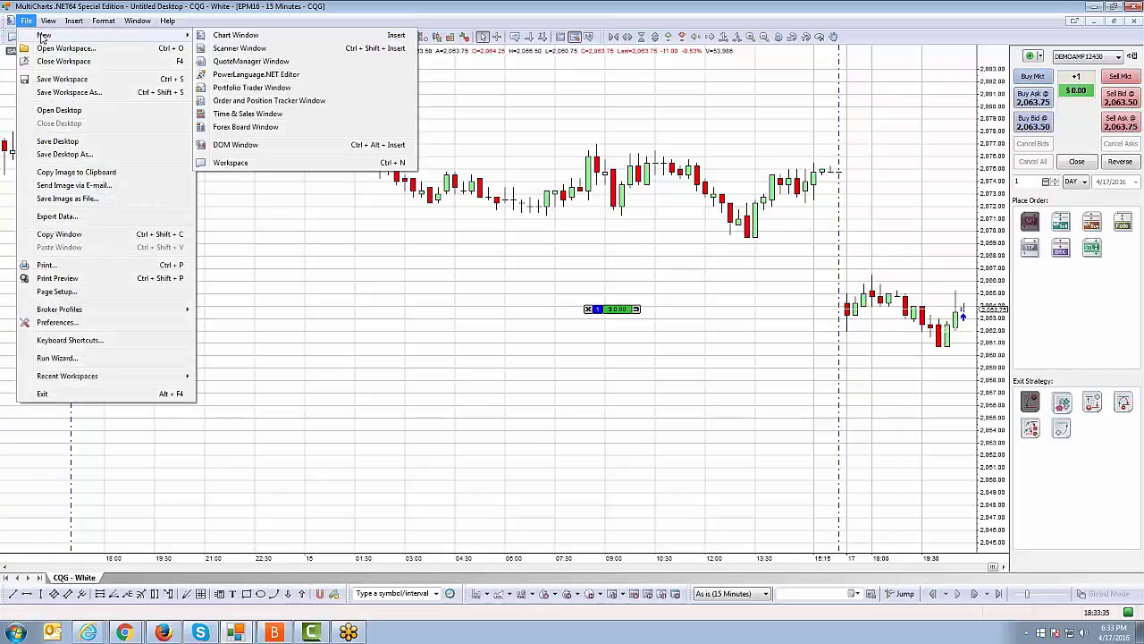
pyautogui.click(267, 101)
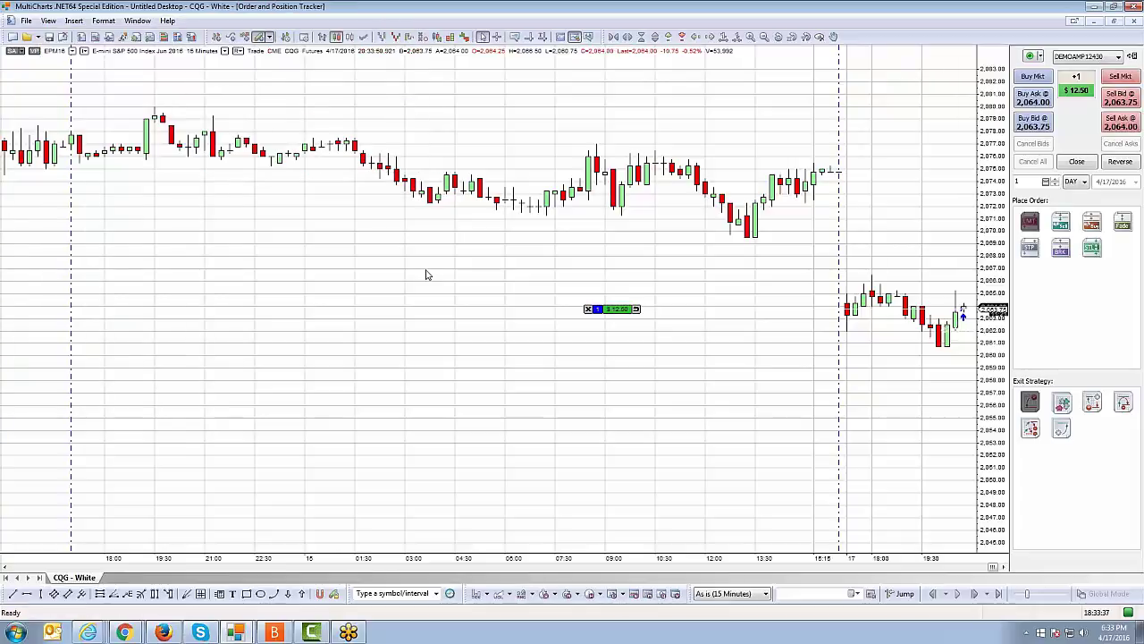
pyautogui.click(1114, 23)
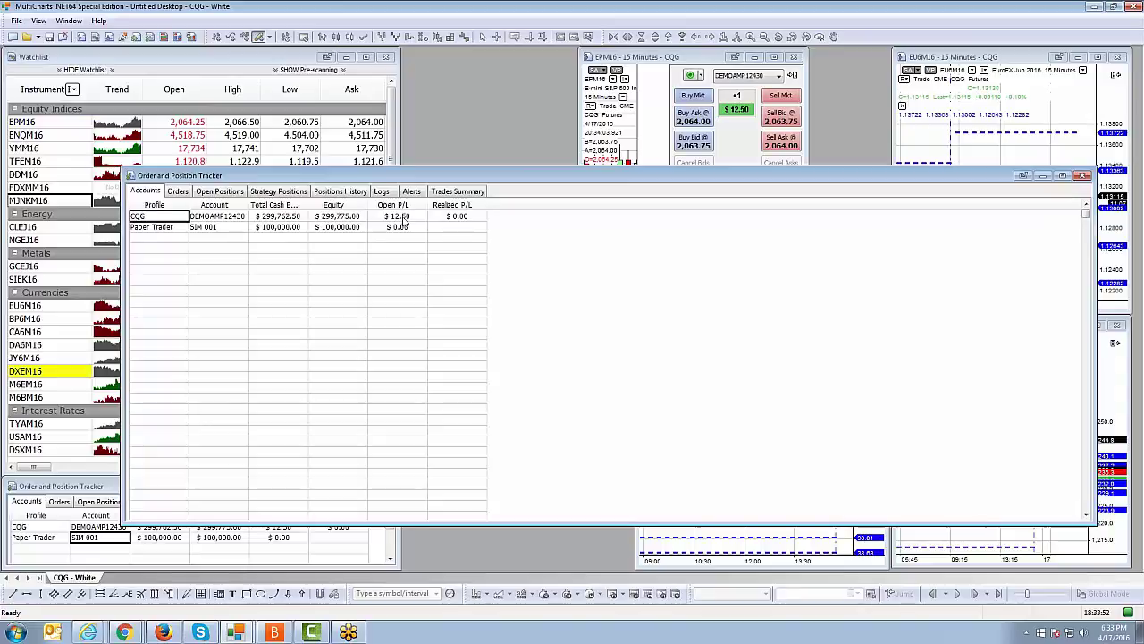
pyautogui.click(16, 20)
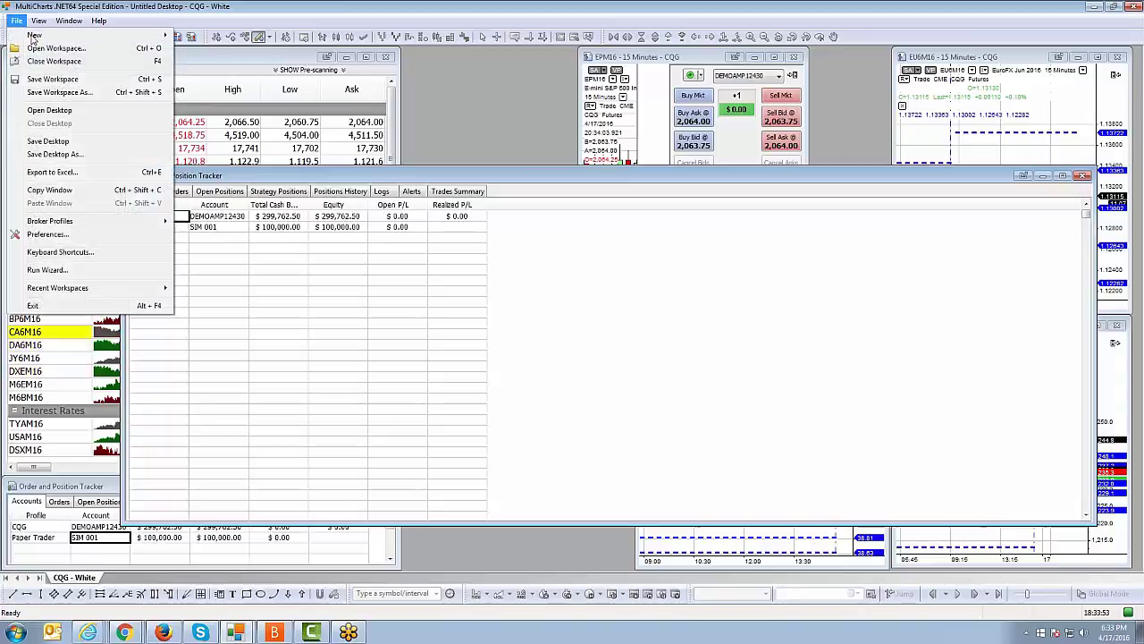
pyautogui.moveTo(33, 35)
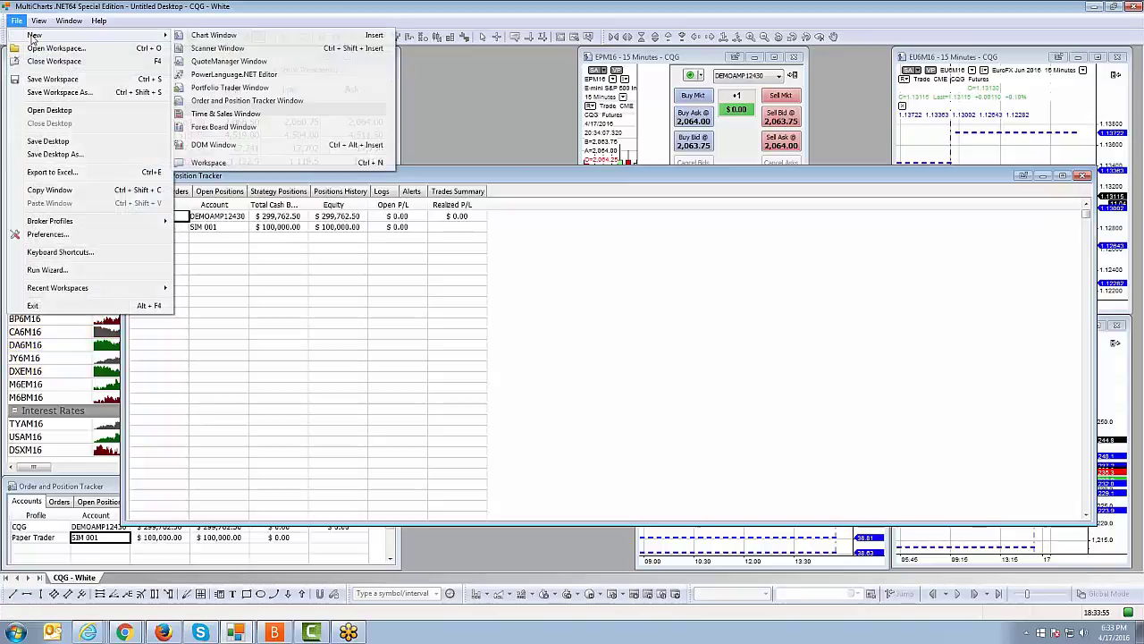
pyautogui.click(497, 176)
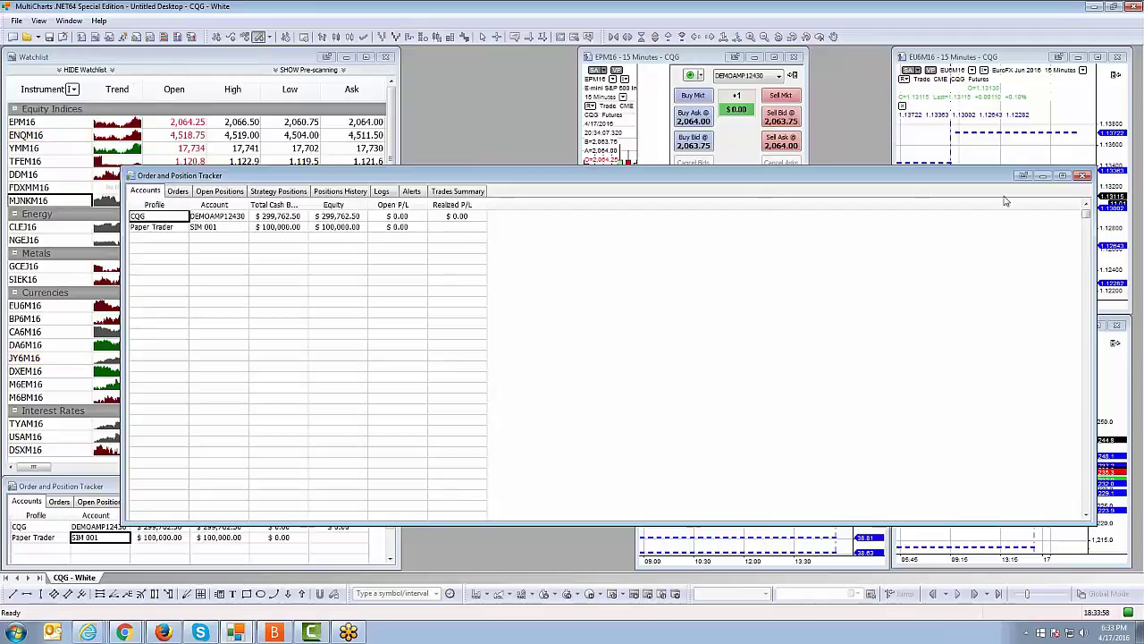
pyautogui.click(1082, 175)
pyautogui.click(556, 343)
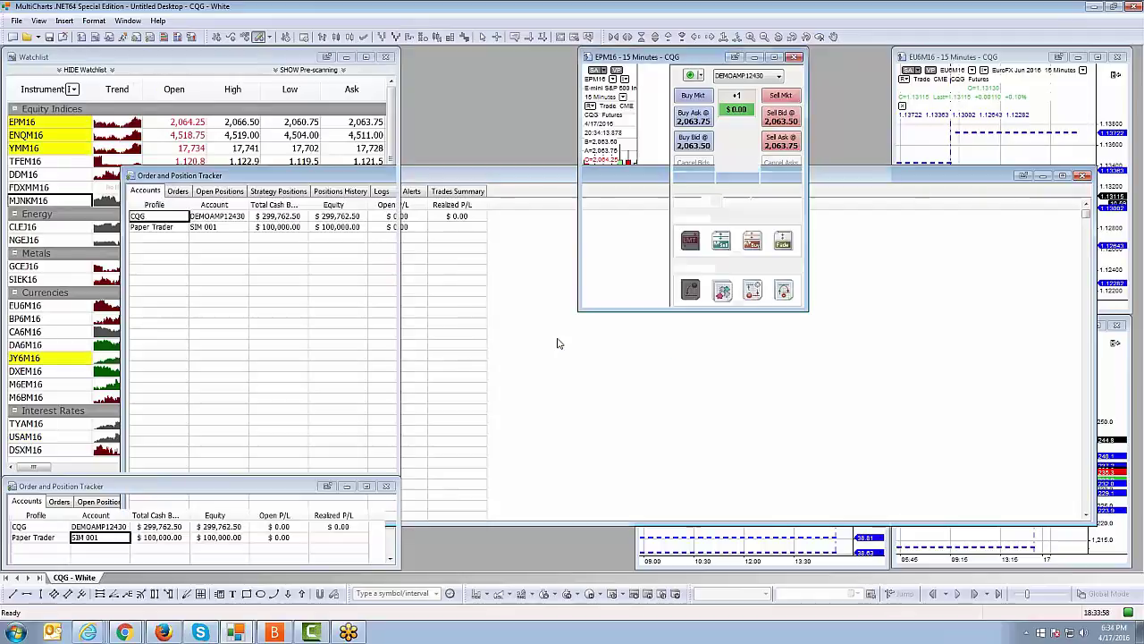
pyautogui.click(775, 57)
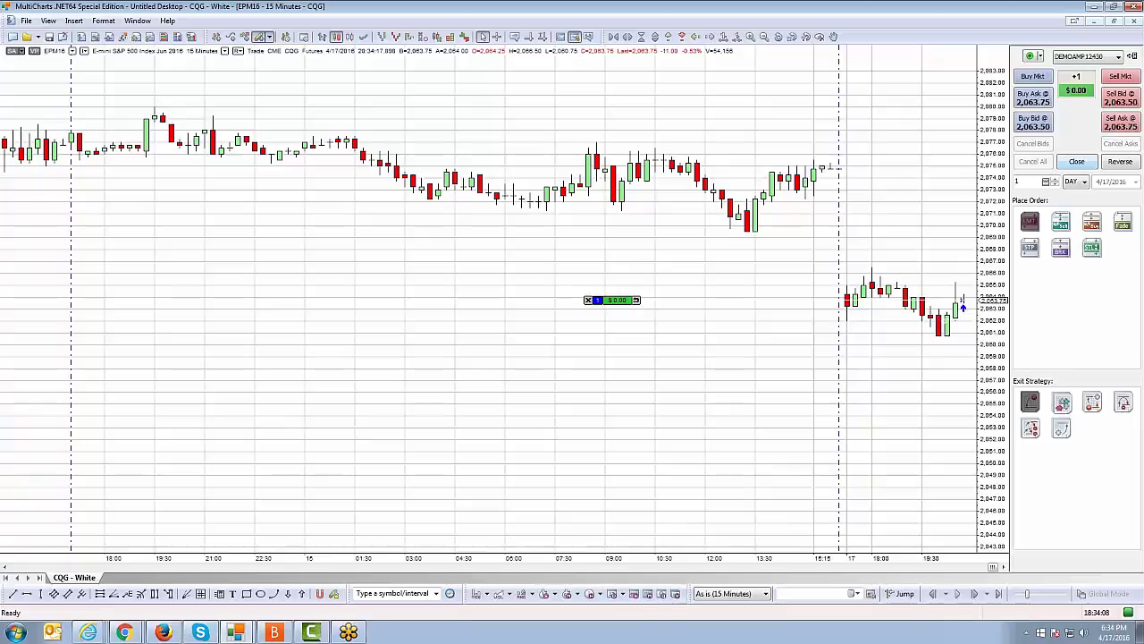
# Close the open long position, then sell one contract at market.
pyautogui.click(1076, 162)
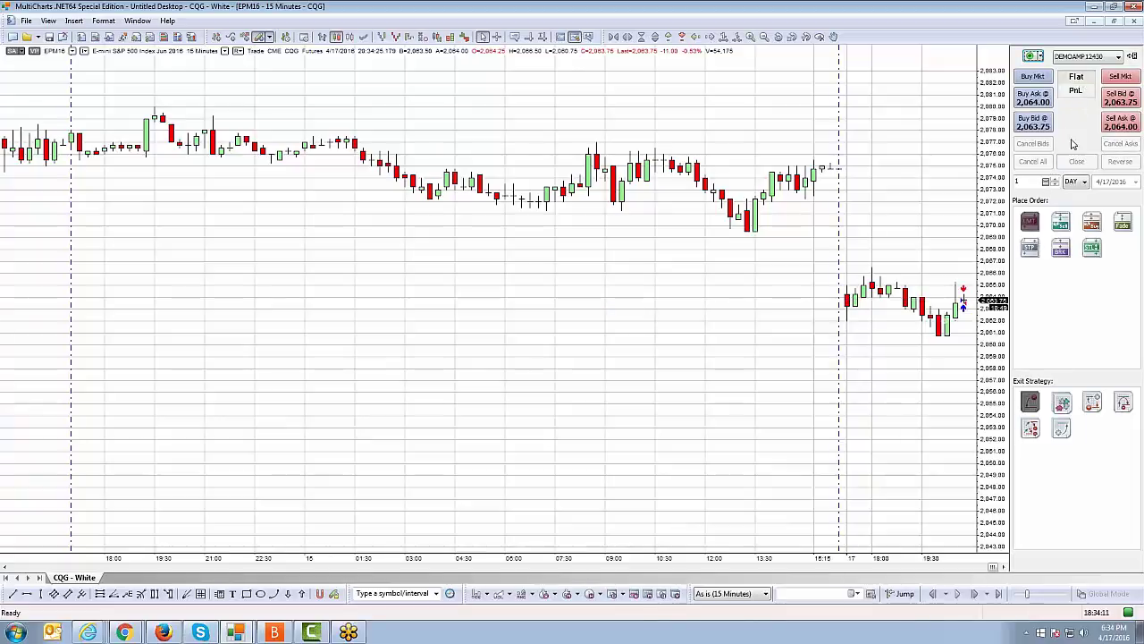
pyautogui.click(1120, 77)
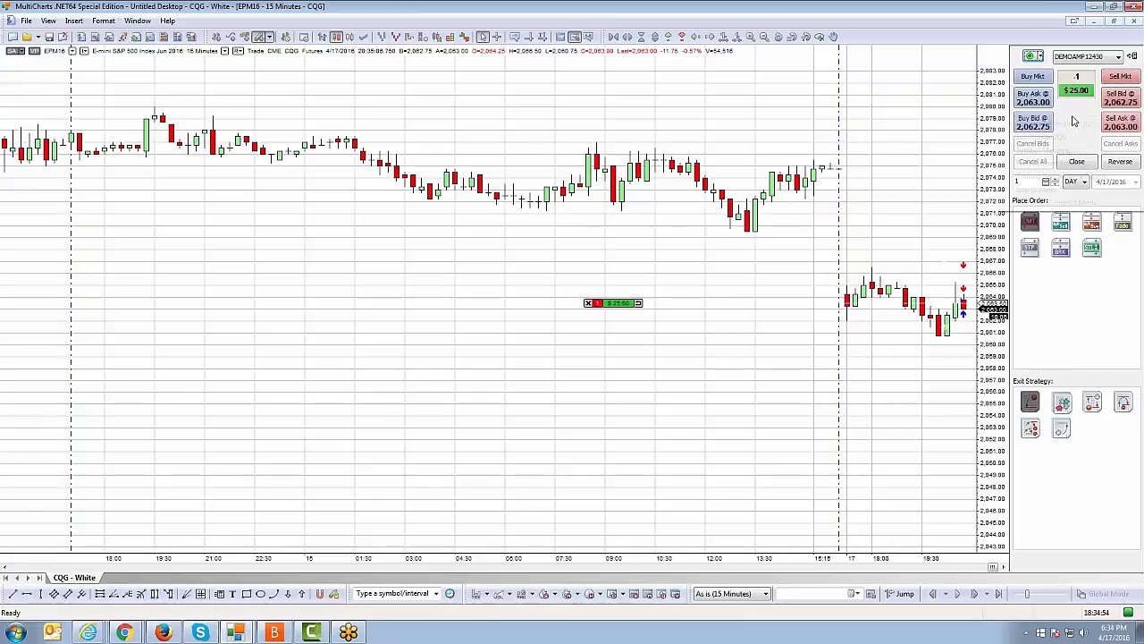
pyautogui.rightClick(1075, 120)
# In Format Chart Trading, colour the Sell and Buy Position Entry Price lines green.
pyautogui.click(1075, 111)
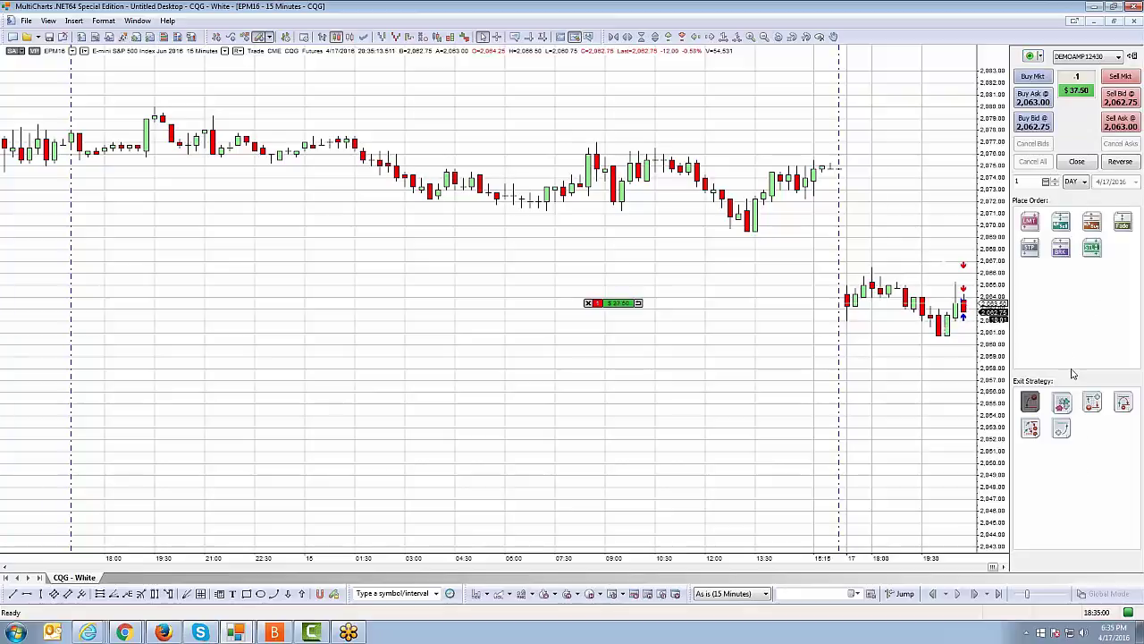
pyautogui.rightClick(1077, 114)
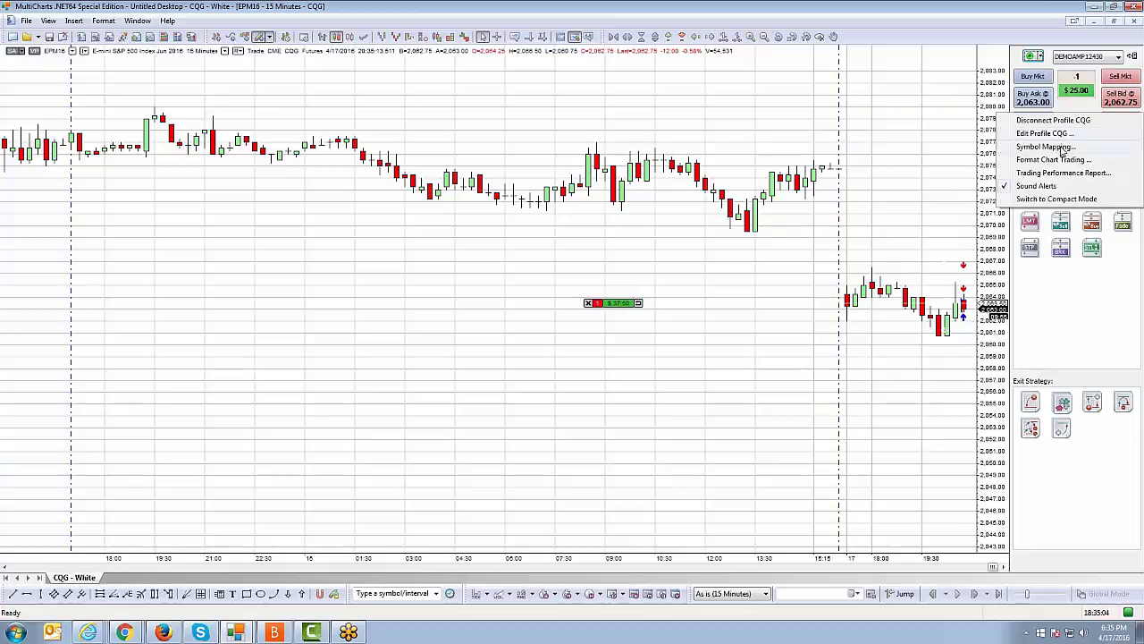
pyautogui.click(1043, 161)
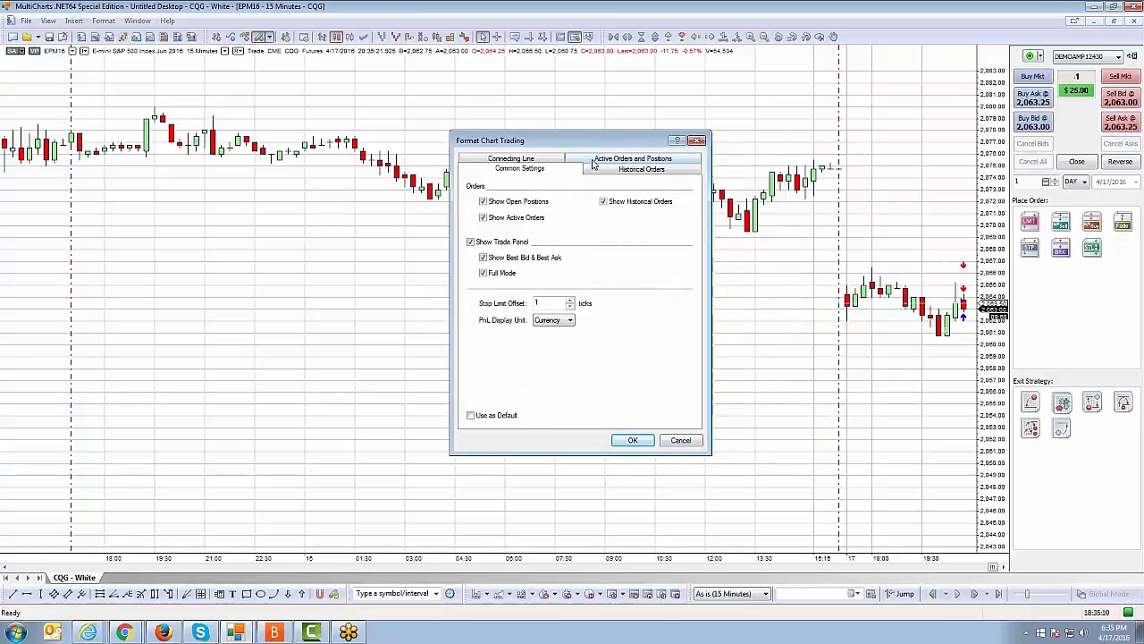
pyautogui.click(632, 159)
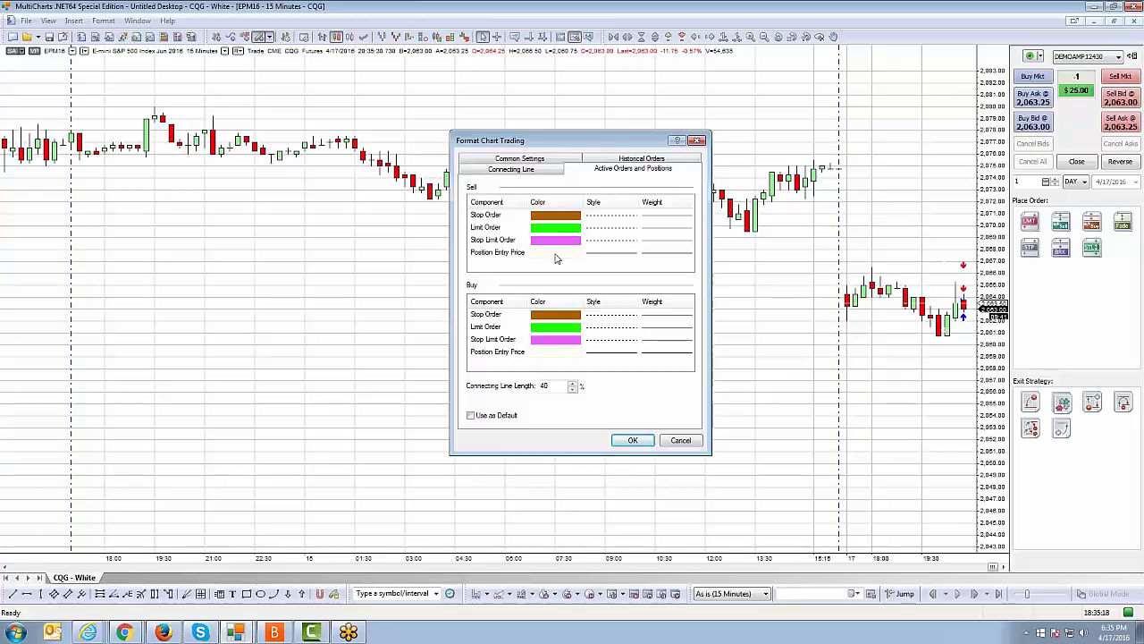
pyautogui.click(558, 254)
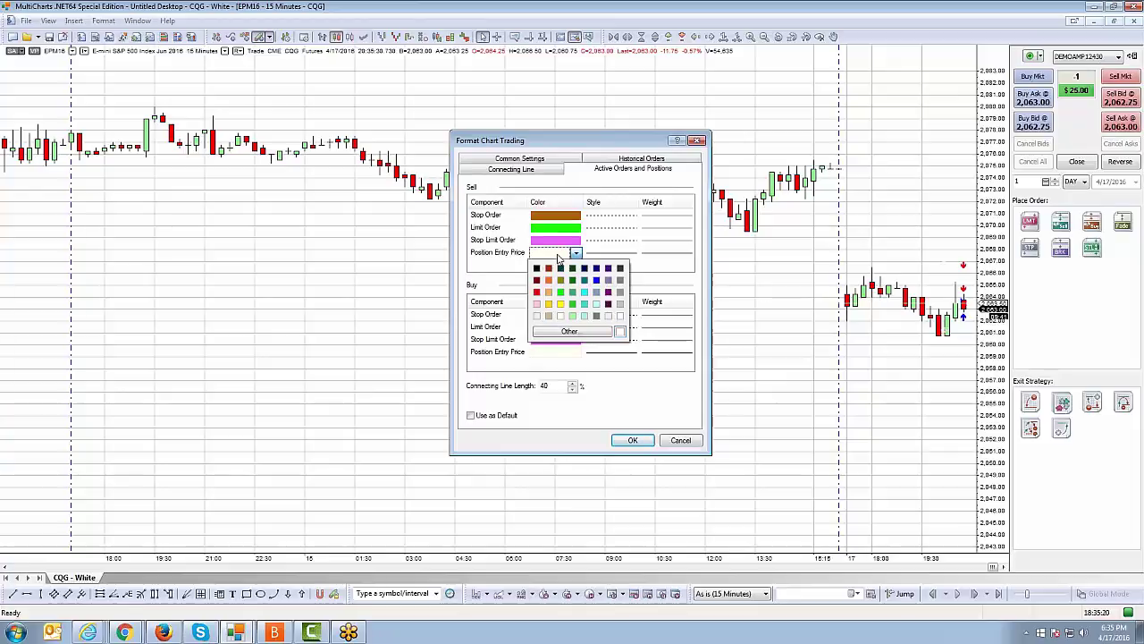
pyautogui.click(560, 292)
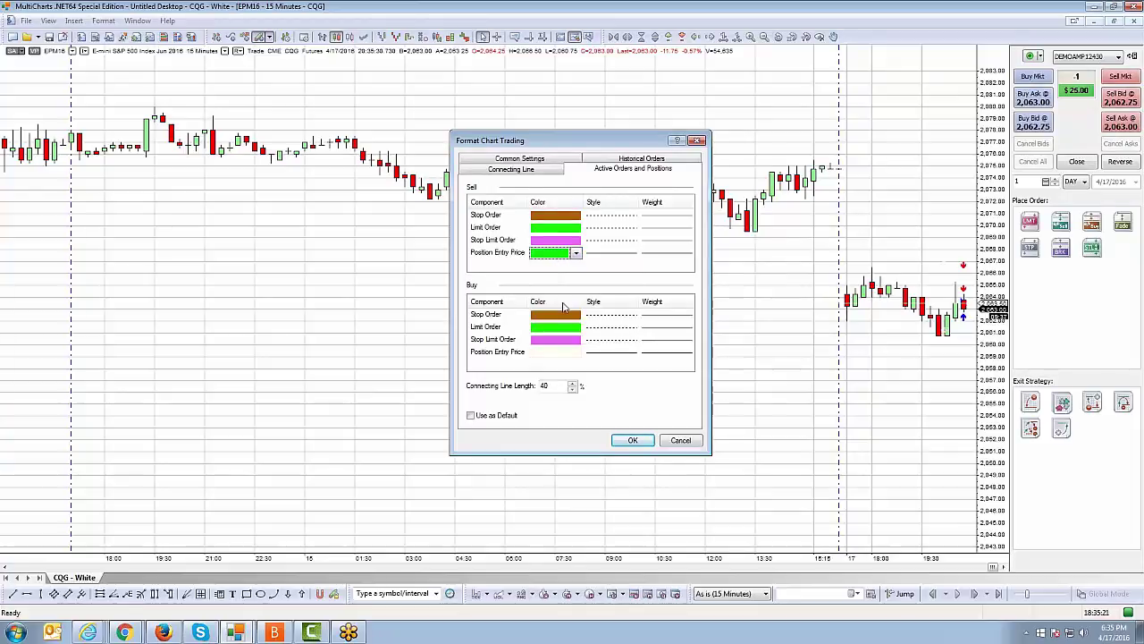
pyautogui.click(574, 352)
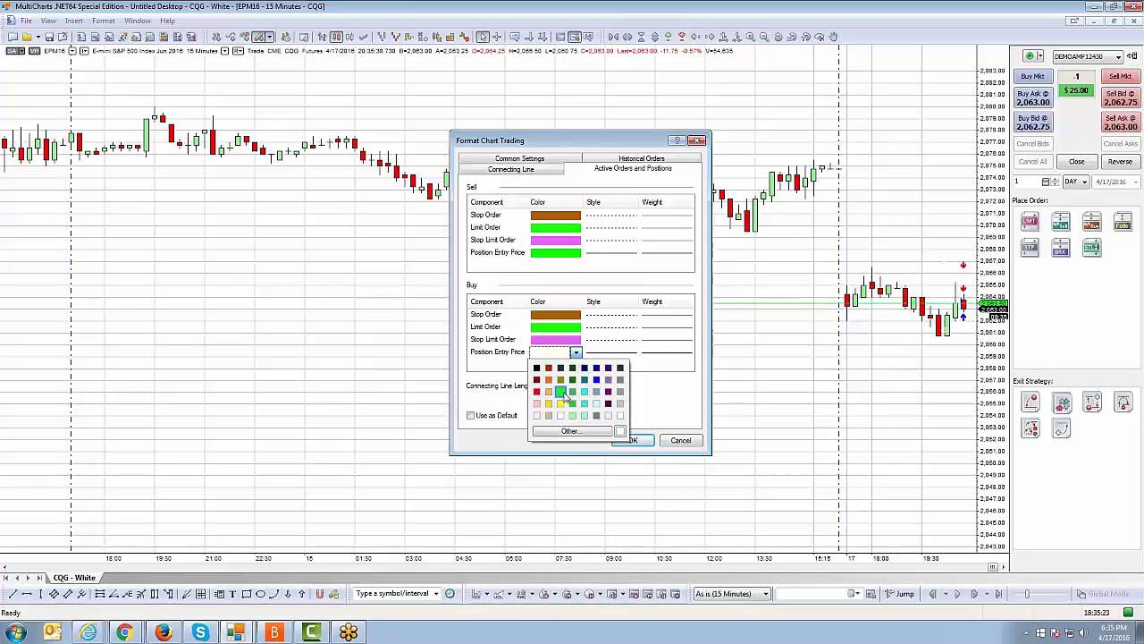
pyautogui.click(581, 393)
pyautogui.click(632, 440)
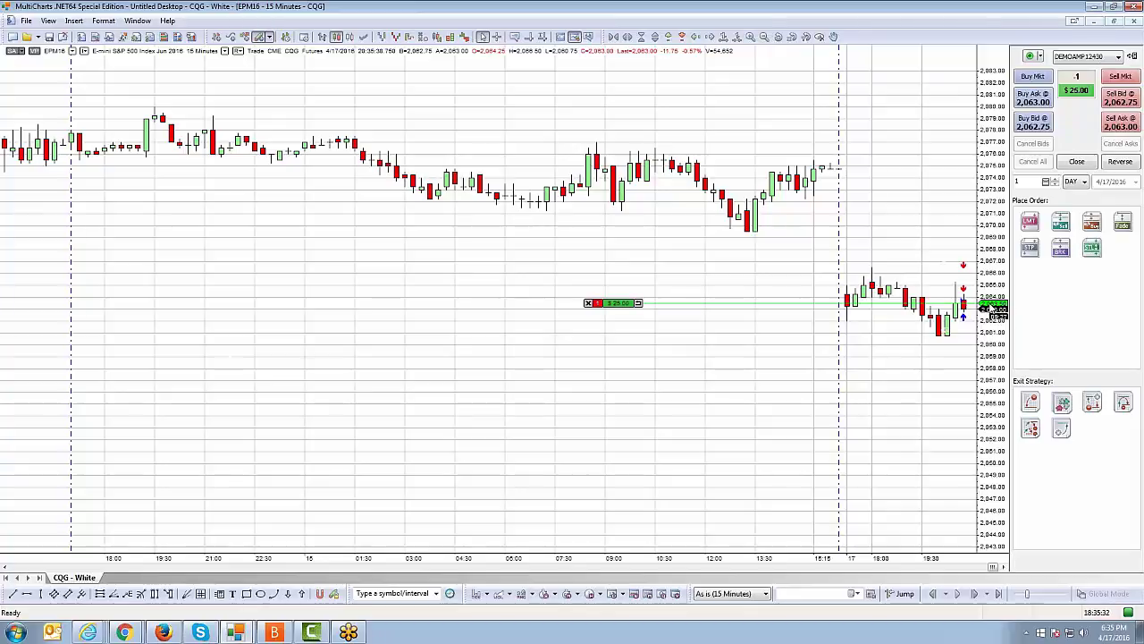
pyautogui.rightClick(1074, 114)
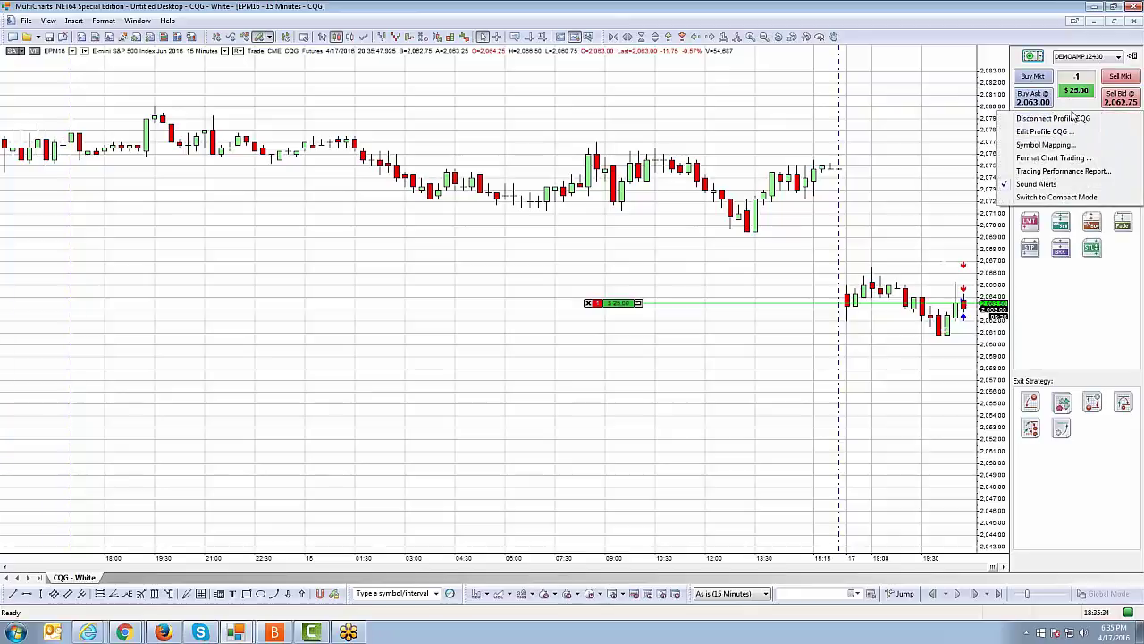
# Uncheck Show Historical Orders in Format Chart Trading, then drag the price axis to rescale.
pyautogui.click(1042, 158)
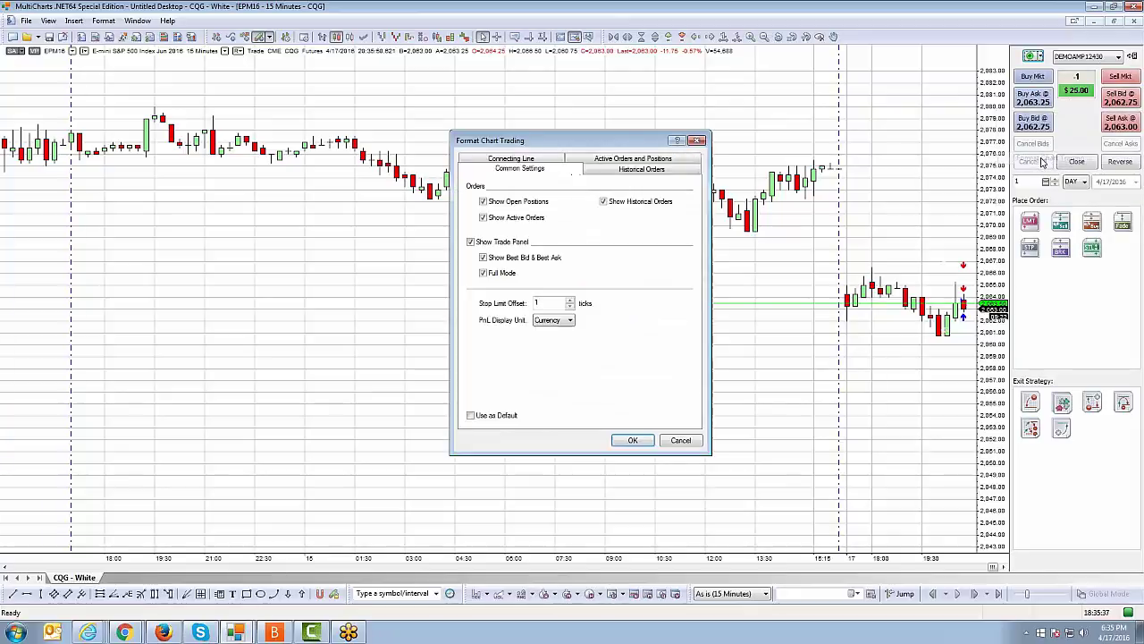
pyautogui.click(607, 161)
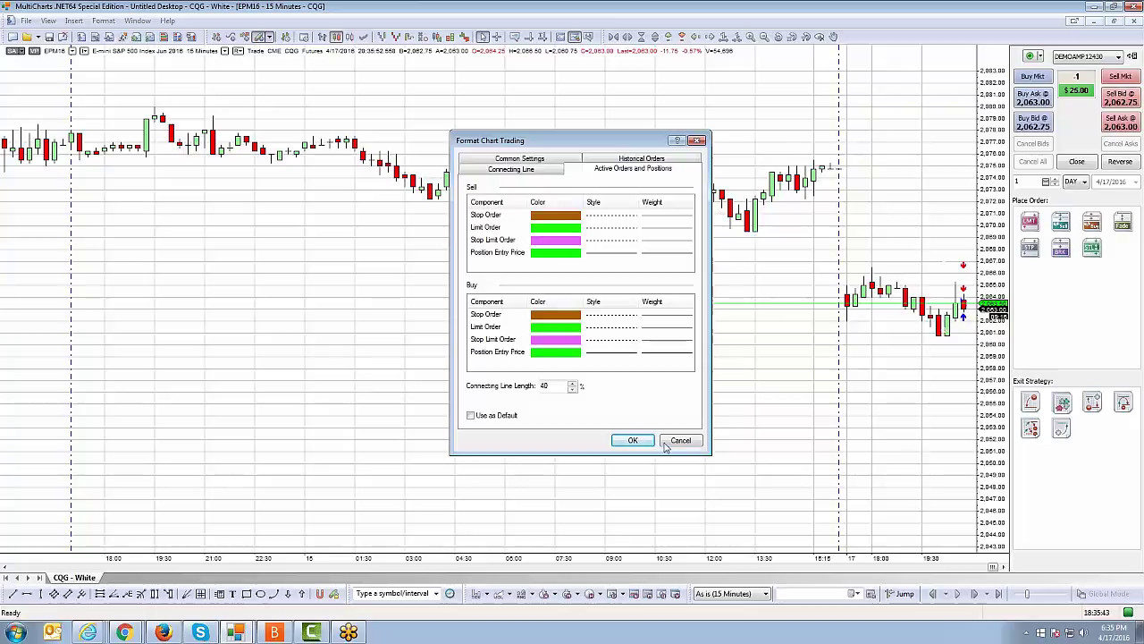
pyautogui.click(633, 441)
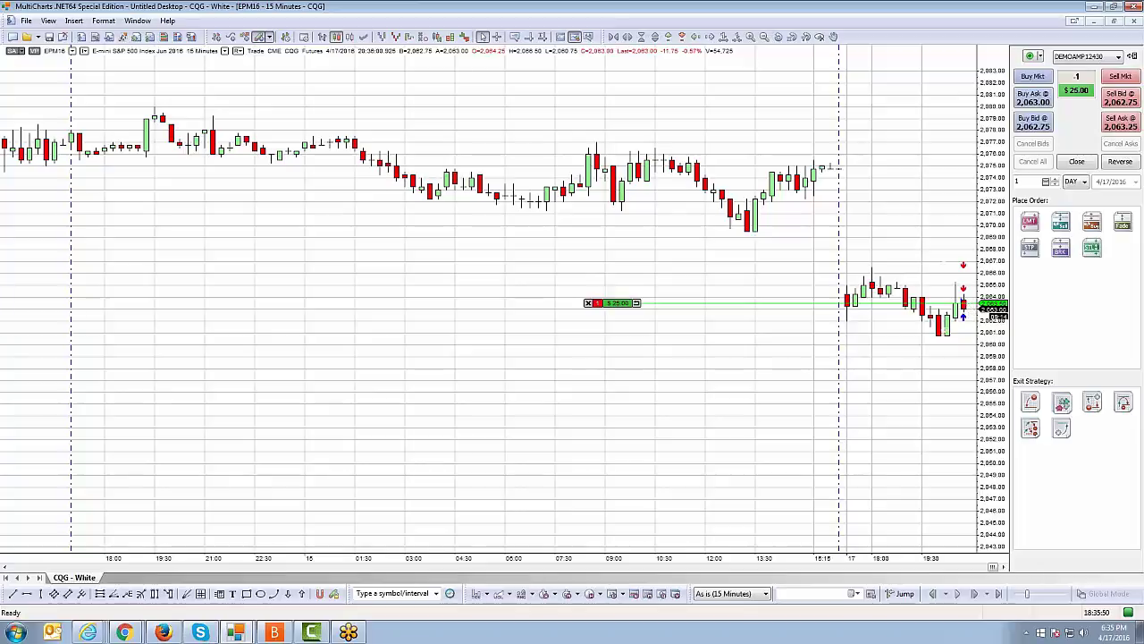
pyautogui.rightClick(1079, 113)
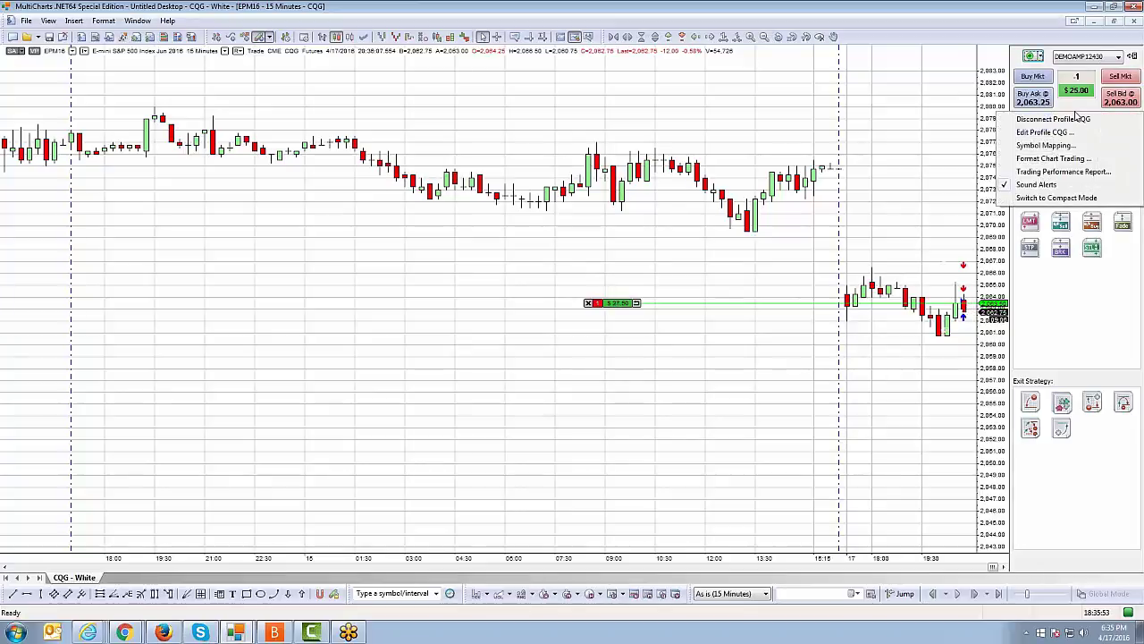
pyautogui.click(1041, 159)
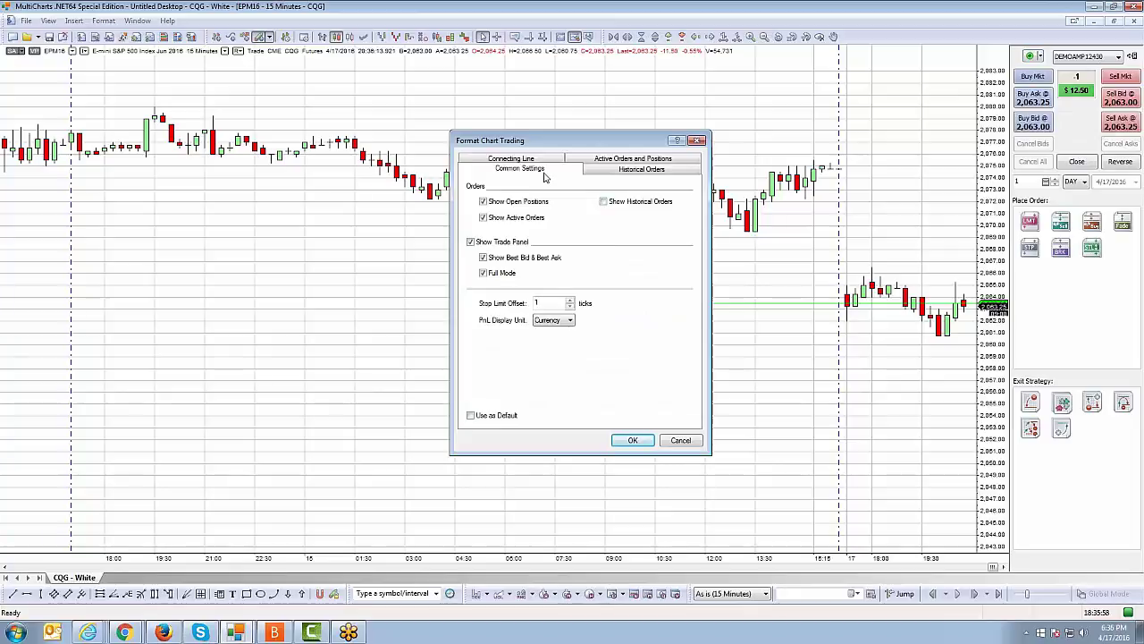
pyautogui.click(634, 440)
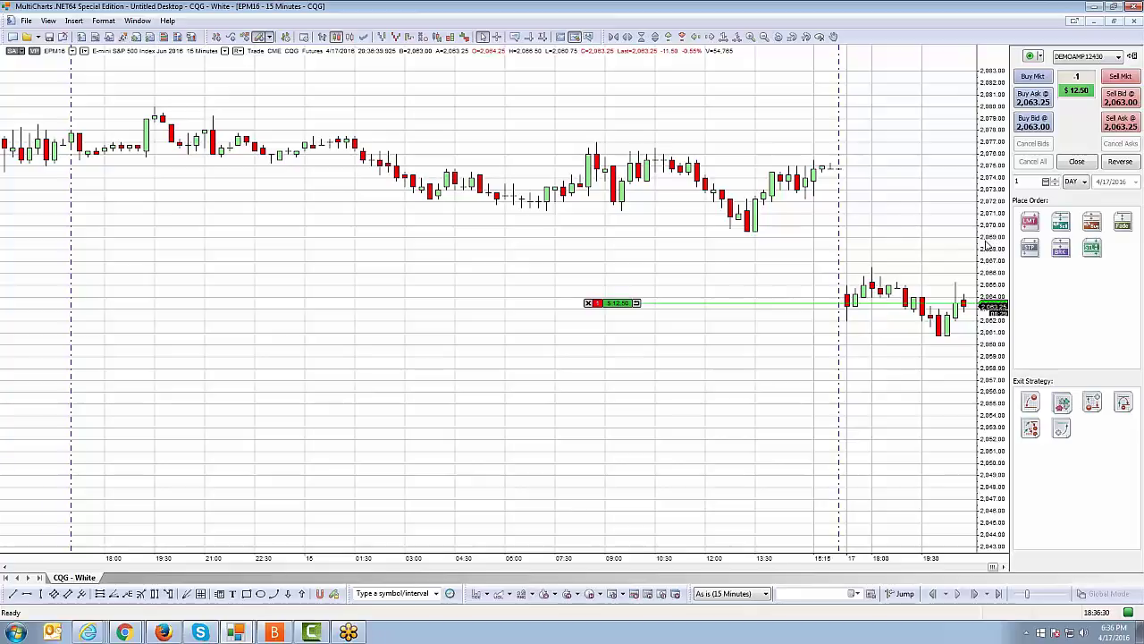
pyautogui.moveTo(1002, 267); pyautogui.dragTo(1006, 227)
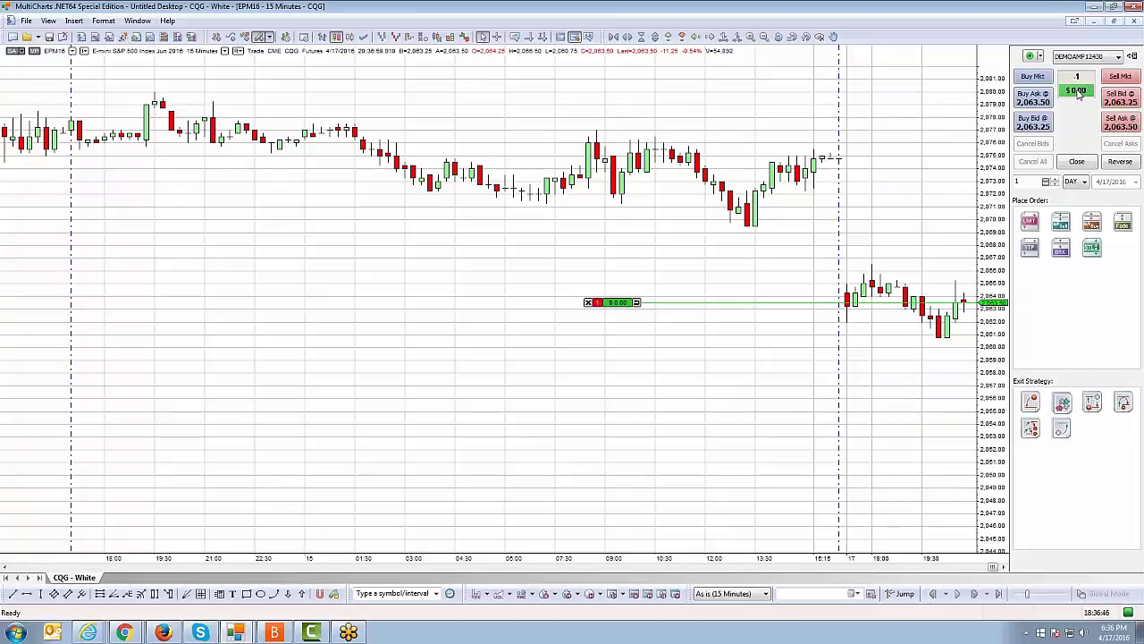
pyautogui.click(1076, 90)
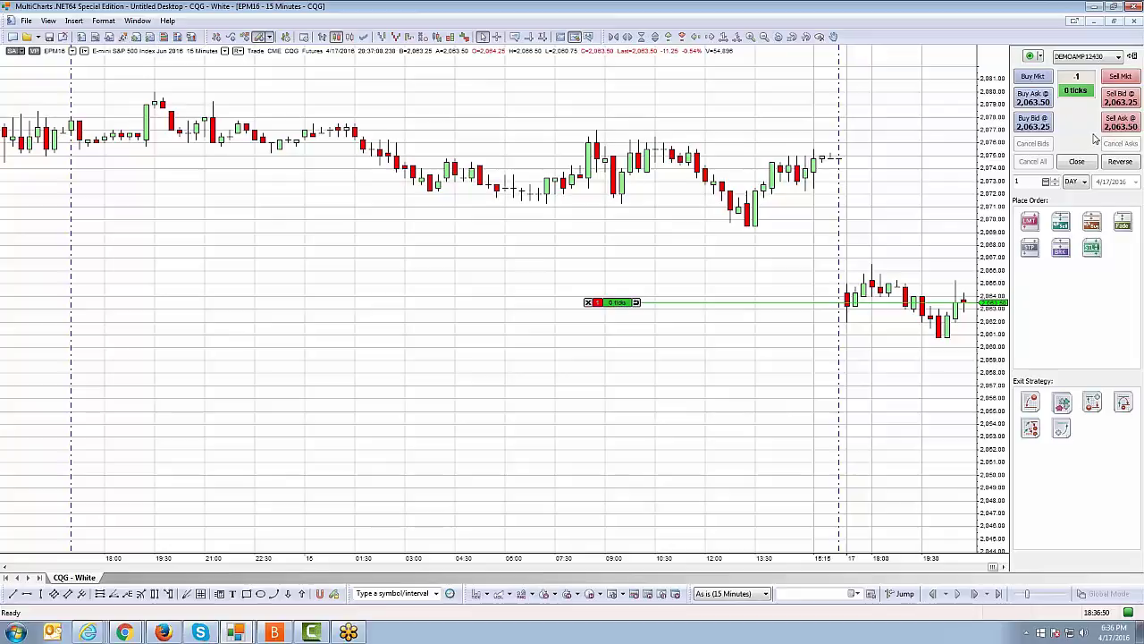
pyautogui.click(1076, 91)
pyautogui.click(1078, 93)
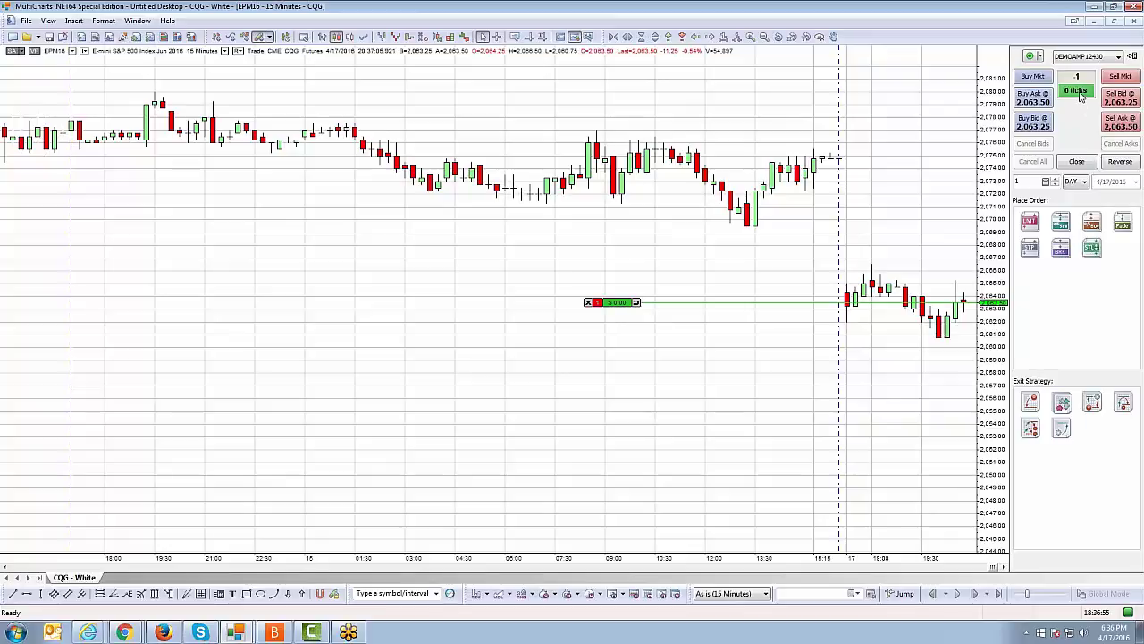
pyautogui.click(622, 308)
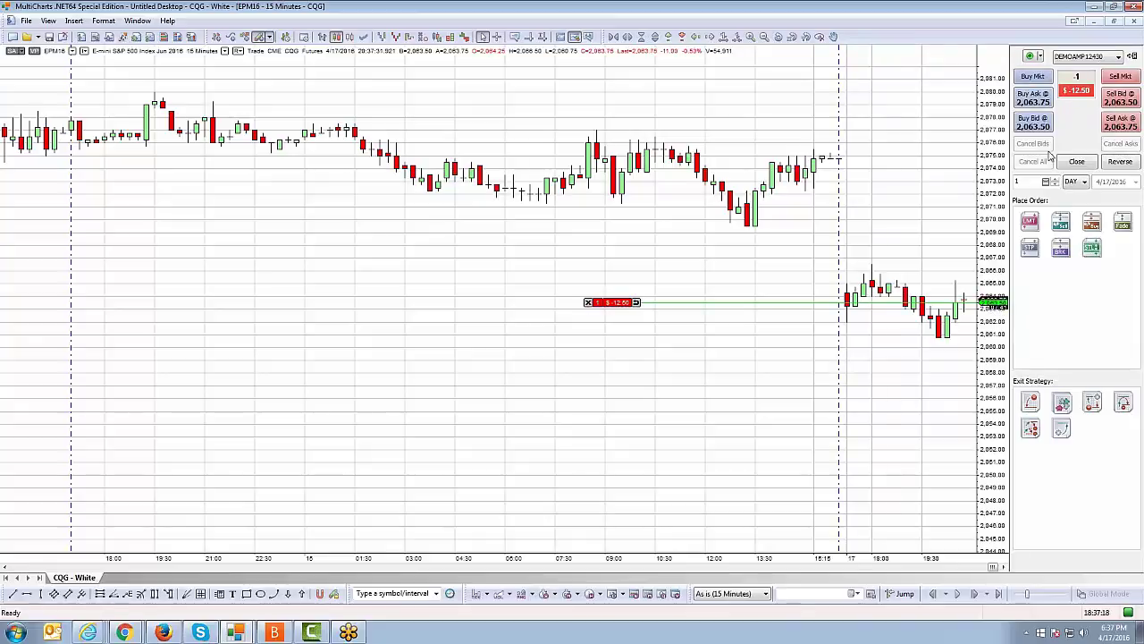
pyautogui.rightClick(1076, 133)
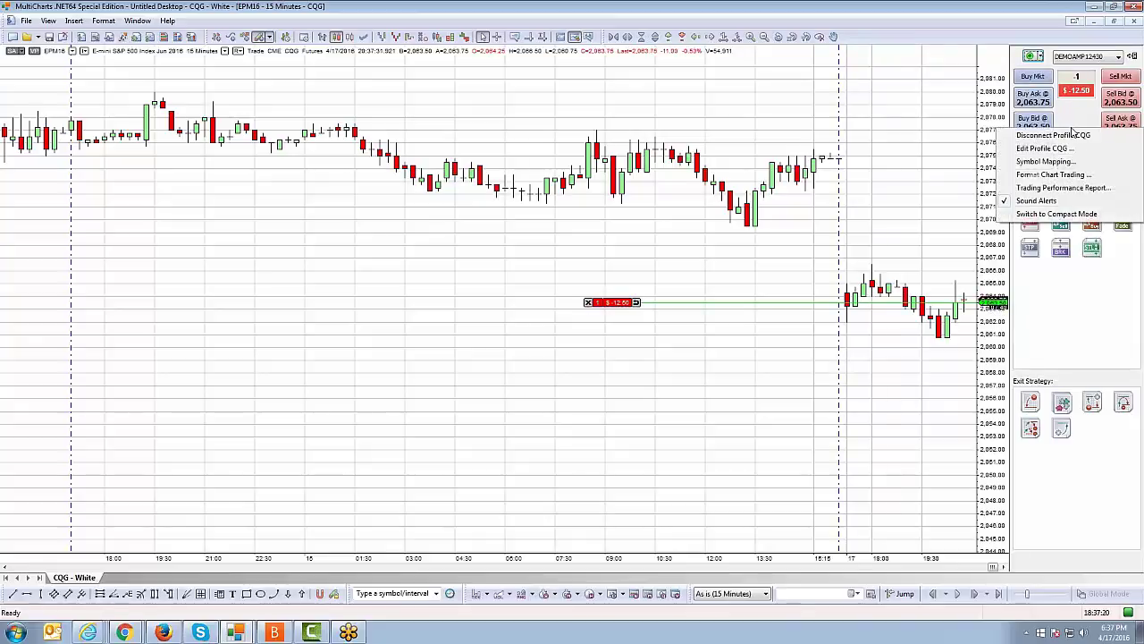
pyautogui.click(1054, 176)
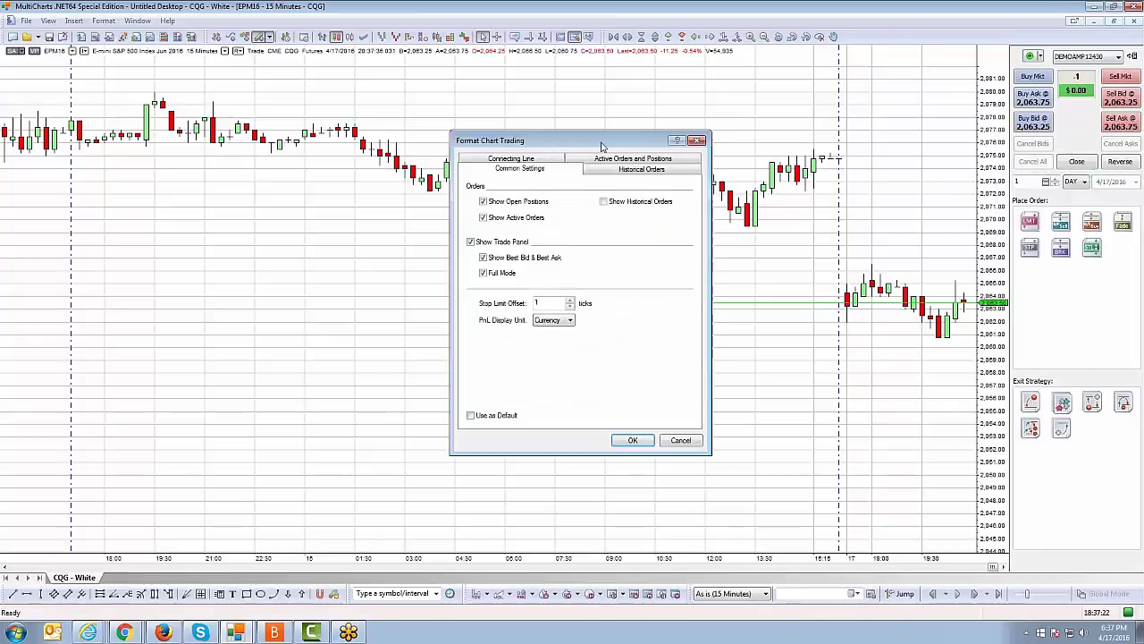
pyautogui.click(604, 159)
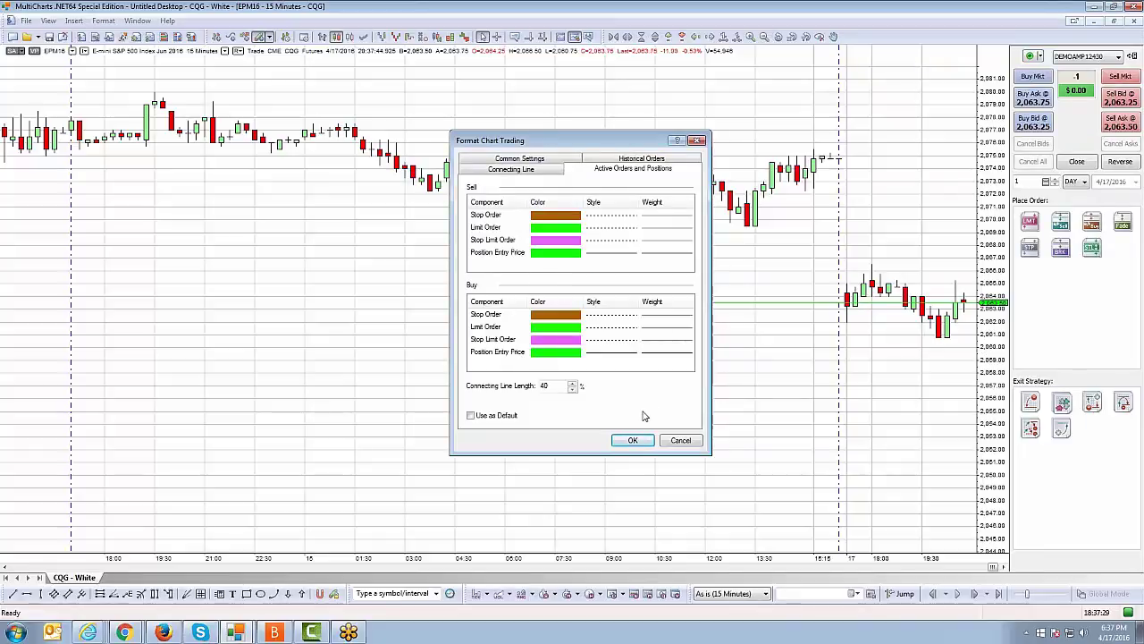
pyautogui.click(671, 439)
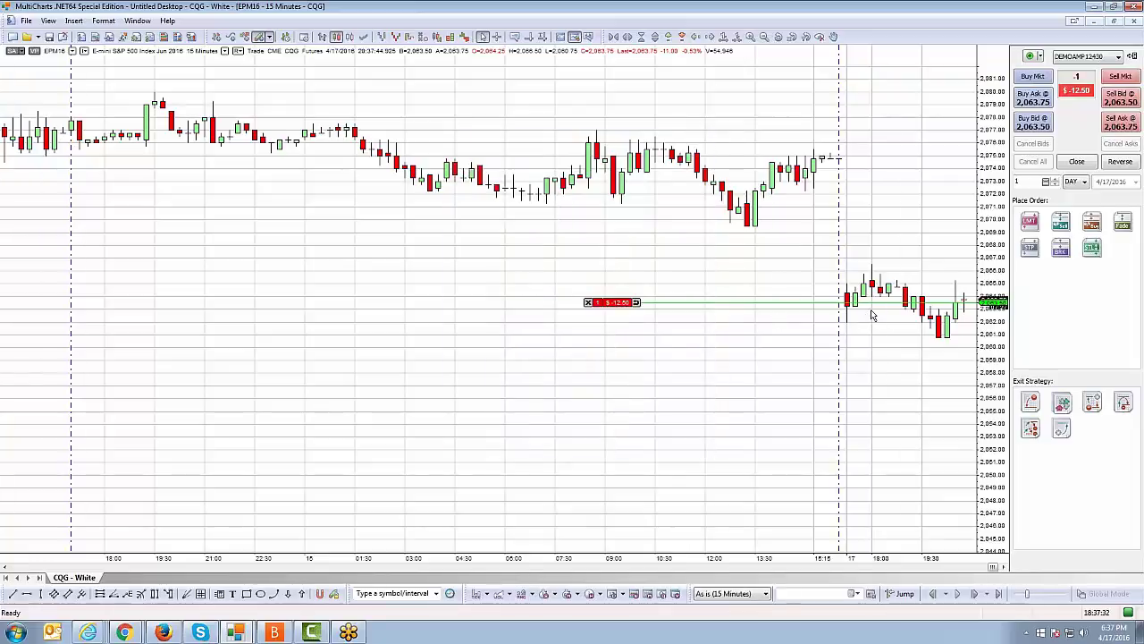